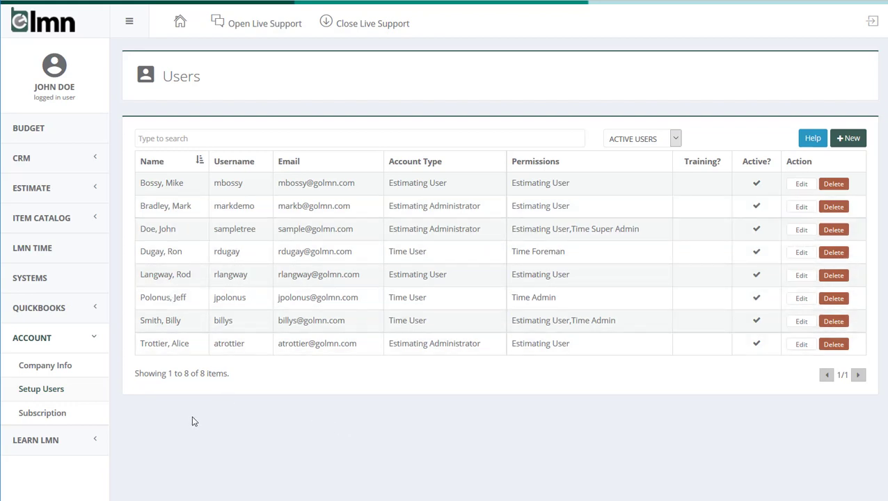
- Open a blank new user record and go through its username, name, phone and email fields
click(852, 139)
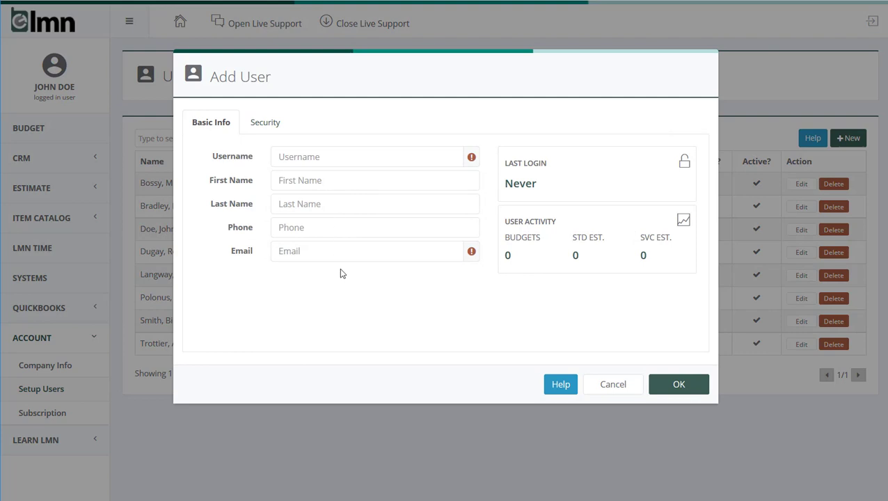
click(311, 154)
click(349, 182)
click(340, 201)
click(340, 224)
click(349, 252)
- Try Default Access for the new user's estimating permission, ending with Company Administrator Access
click(266, 127)
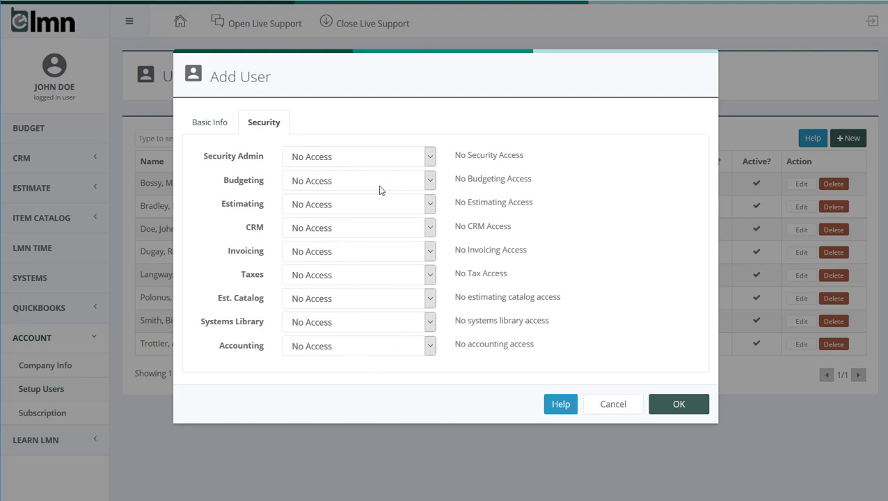
click(347, 206)
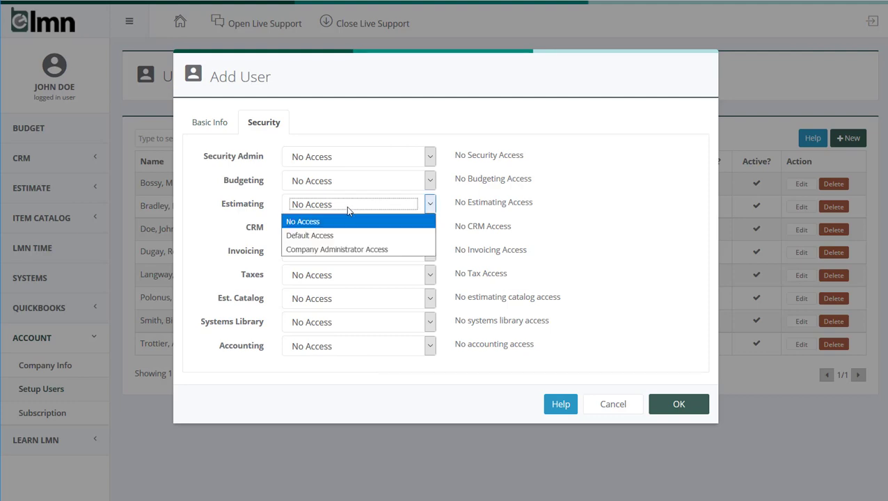
click(349, 237)
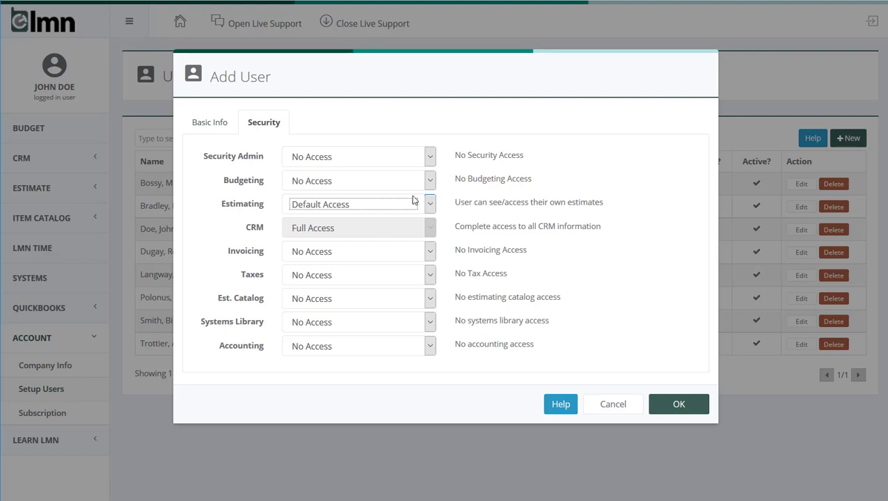
click(347, 205)
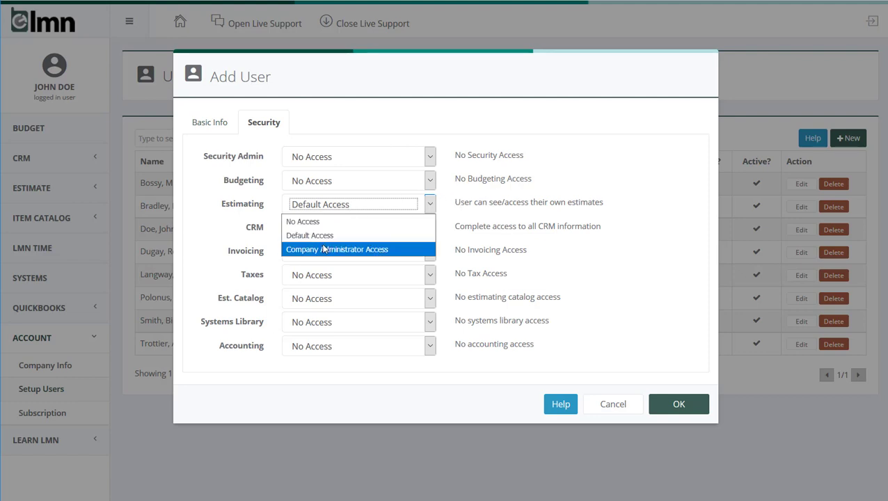
click(324, 236)
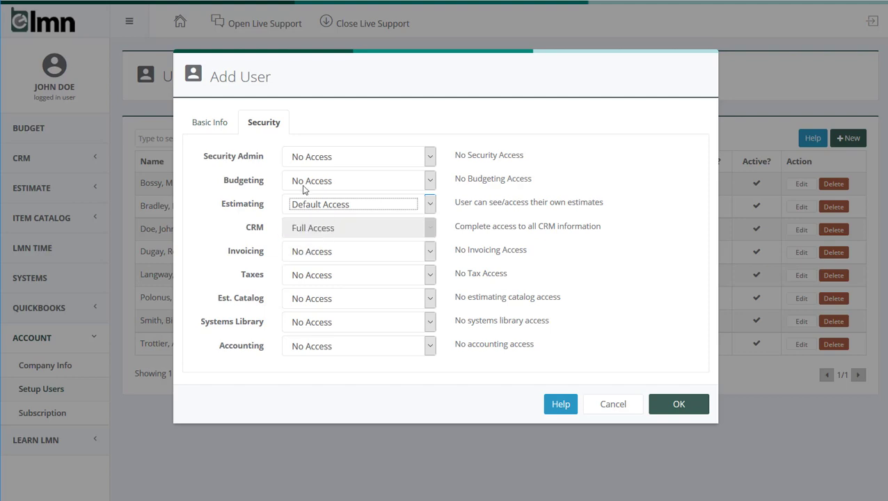
click(345, 205)
click(341, 249)
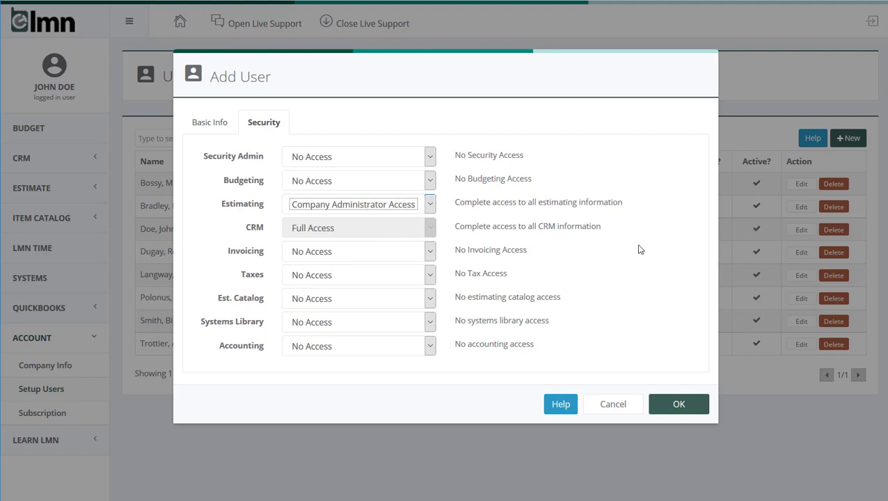
- Try Read Only for the new user's invoicing permission, ending with Generate/Edit/Approve
click(312, 251)
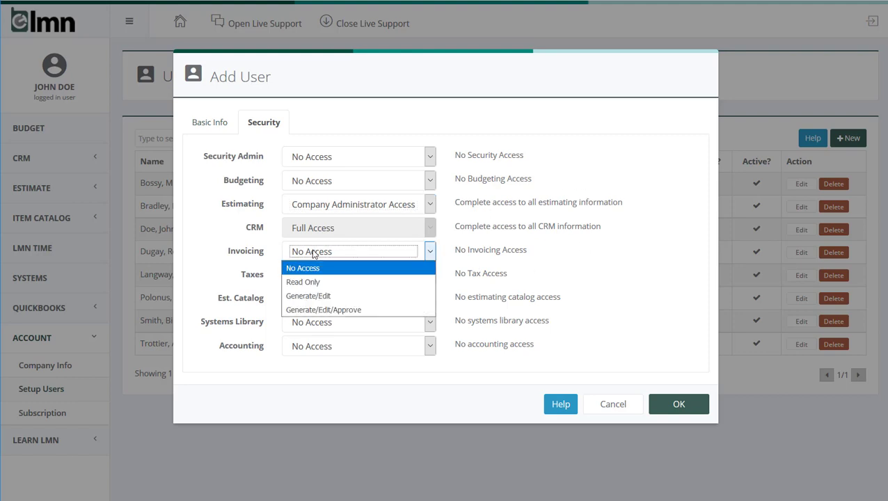
click(341, 283)
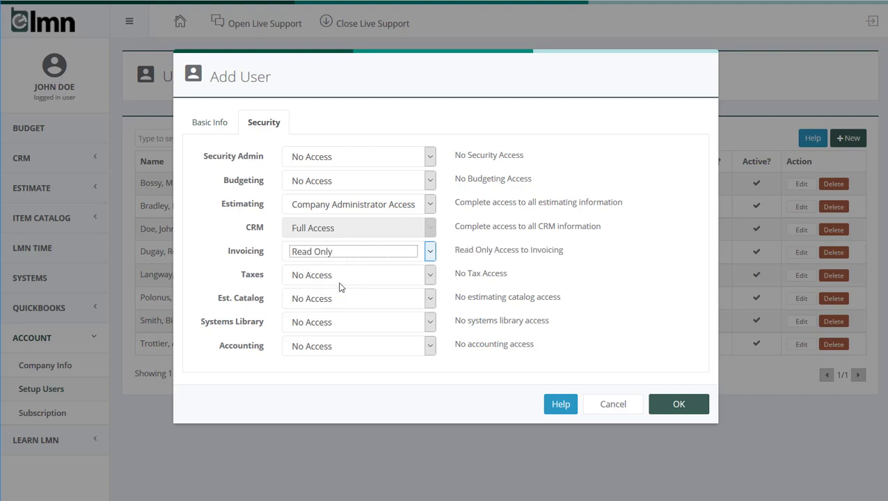
click(366, 253)
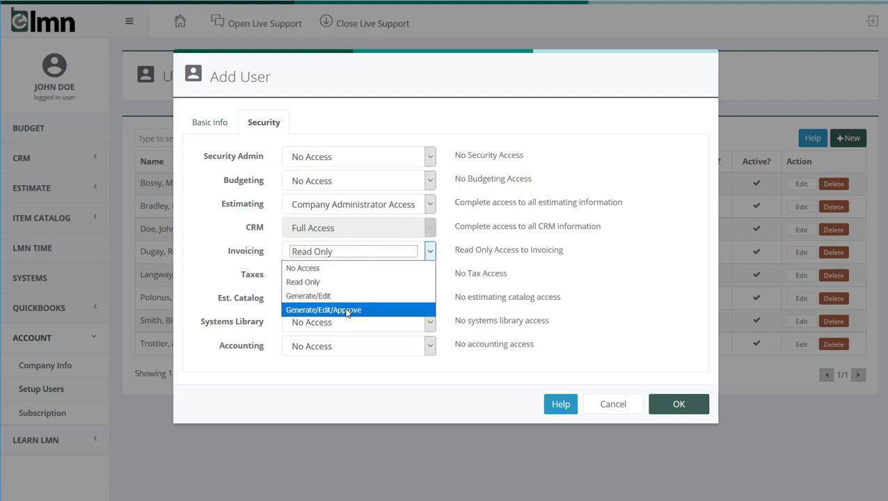
click(349, 309)
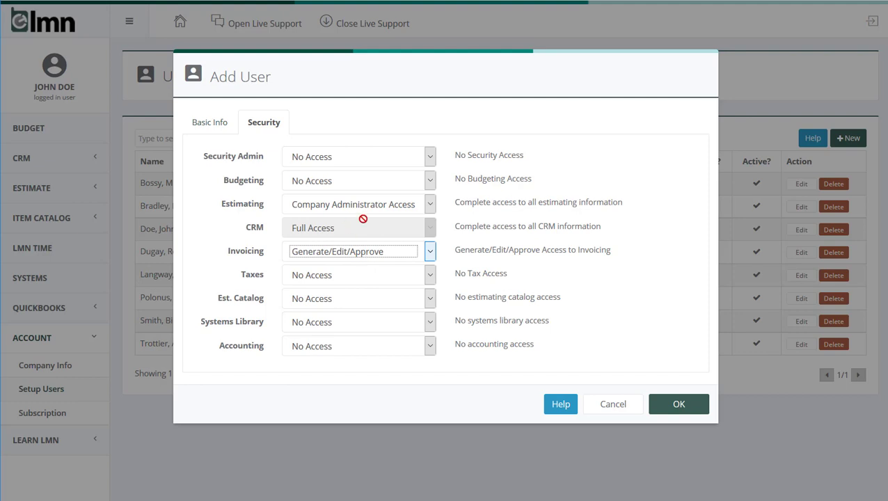
- Return to the new user's basic details, revisit the username and email fields, and discard the new user
click(668, 404)
click(196, 126)
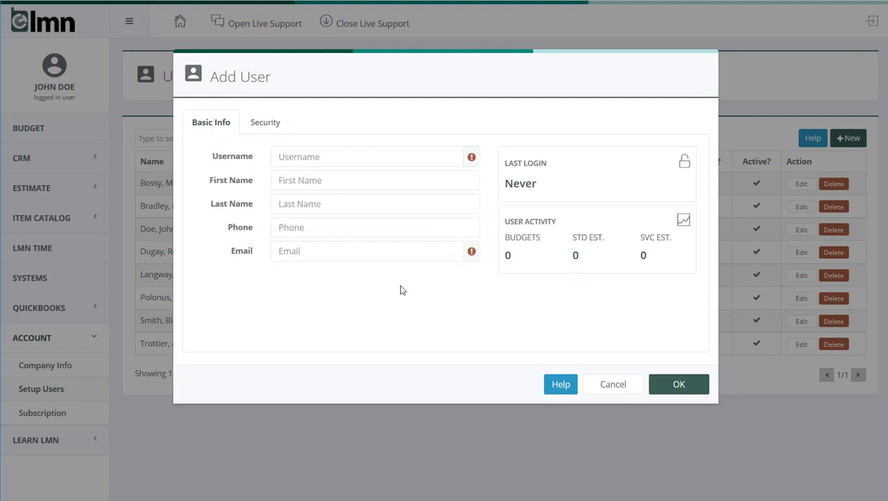
click(289, 157)
click(394, 253)
click(618, 389)
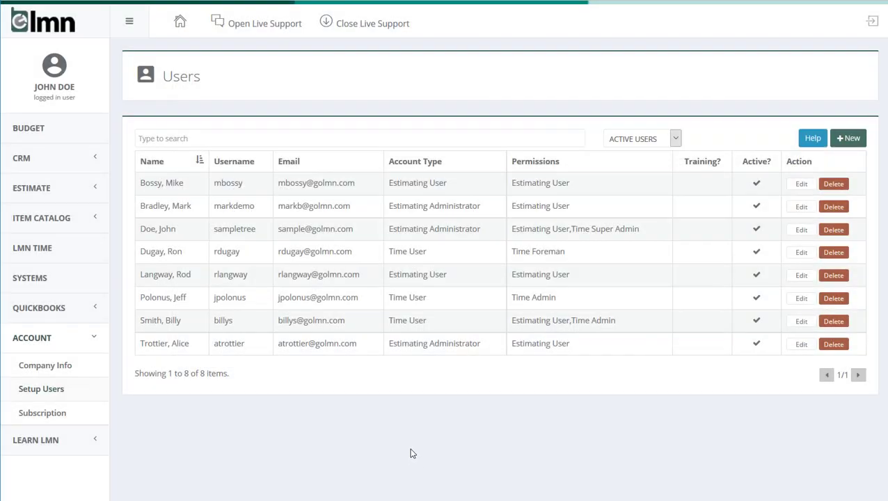
- Review the first listed user's status options, security permissions, password reset and reassignment settings, leaving the record without saving
click(175, 184)
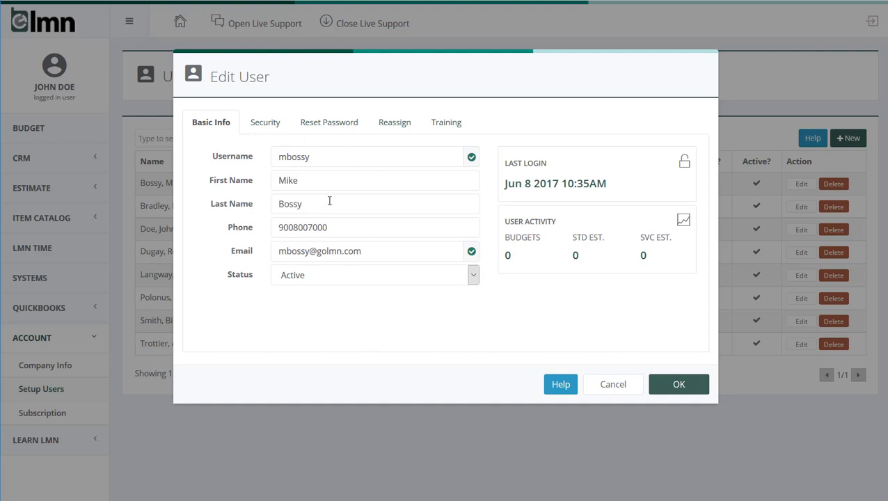
click(319, 275)
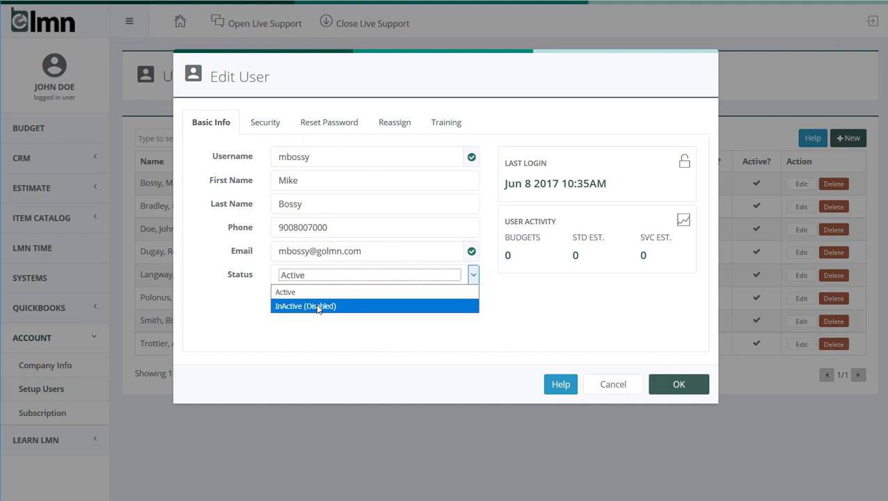
click(320, 345)
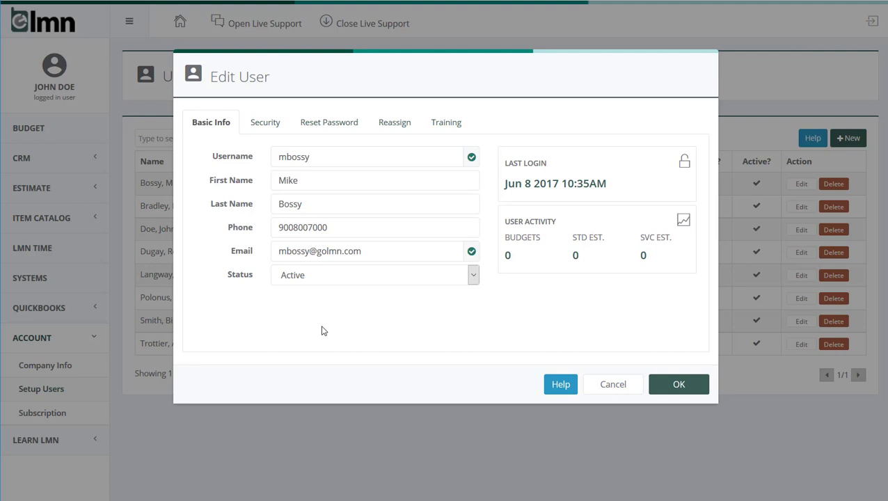
click(263, 125)
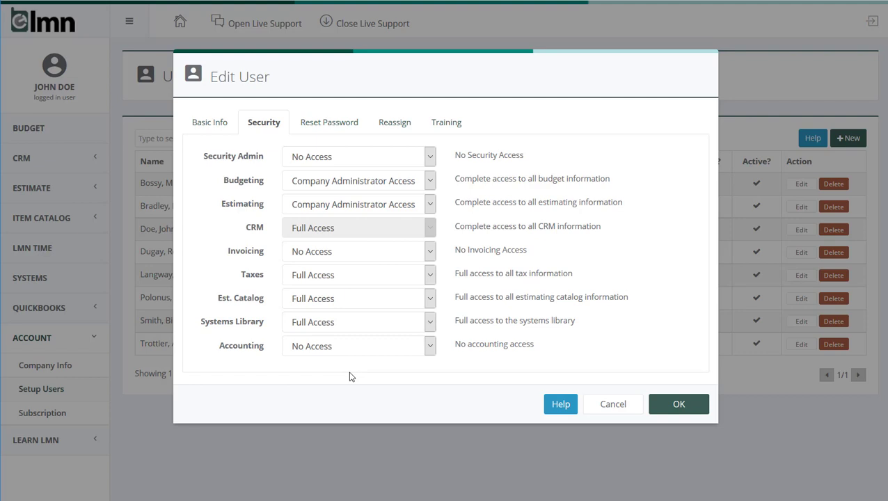
click(332, 126)
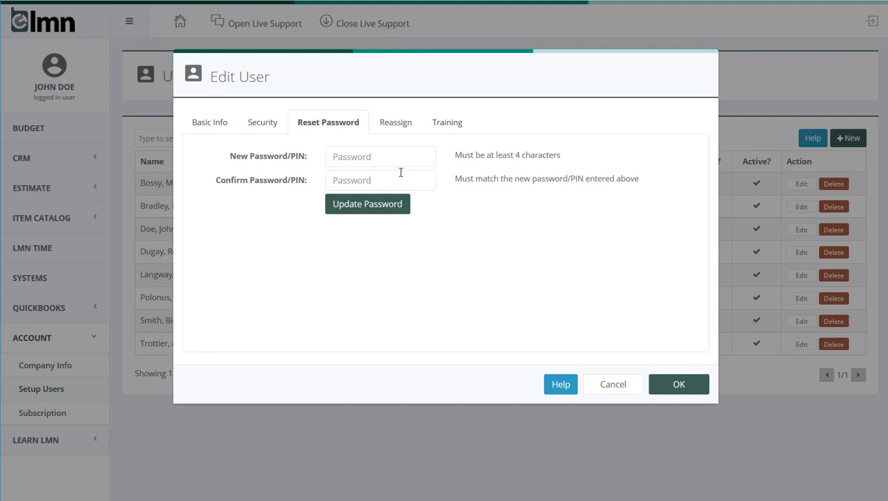
click(400, 123)
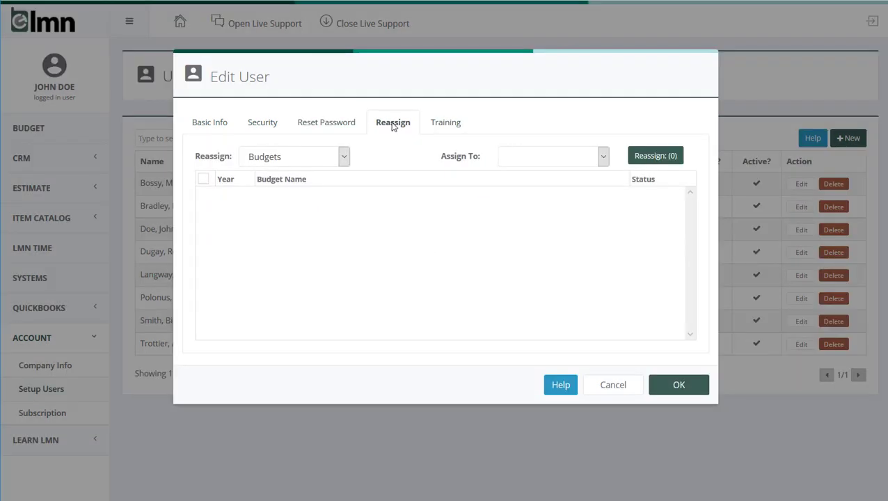
click(613, 385)
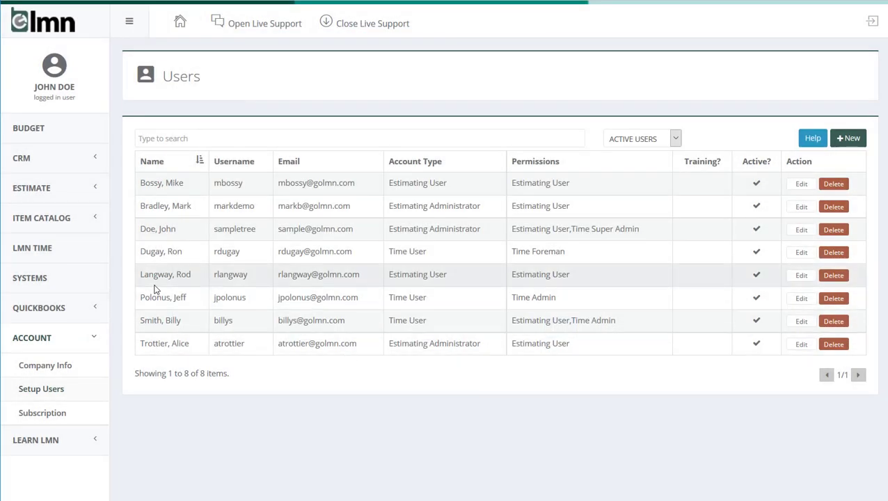
- In the logged-in user's record, select all standard estimates for reassignment and choose the last user offered as the new assignee
double_click(163, 230)
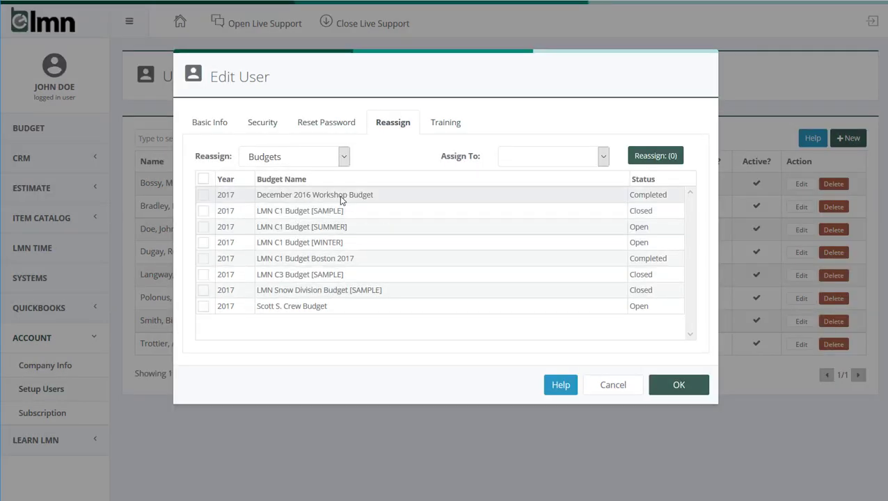
click(301, 156)
click(293, 189)
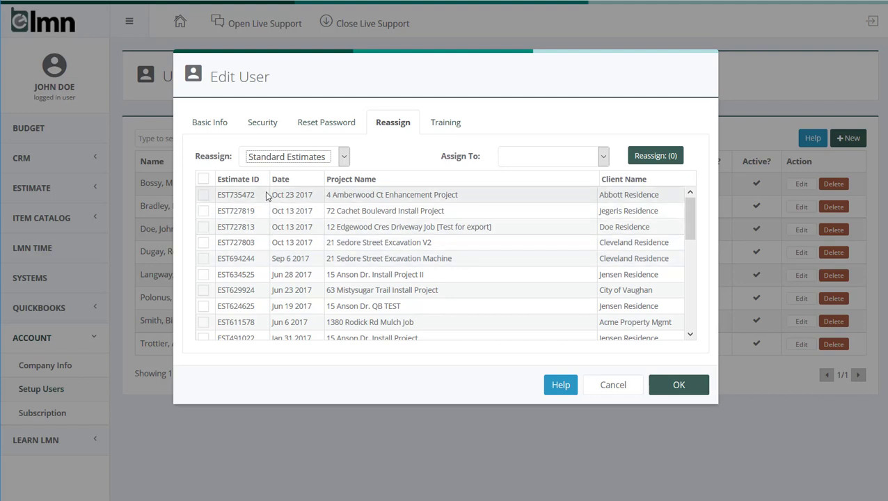
click(203, 179)
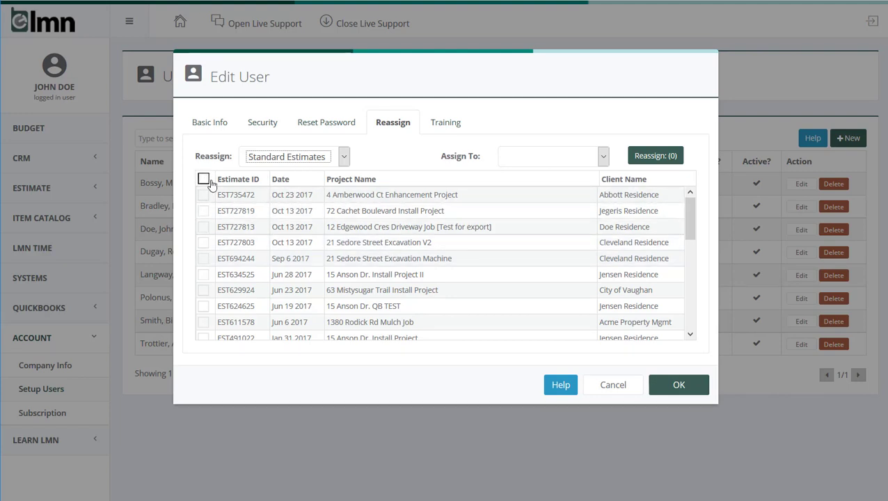
click(596, 157)
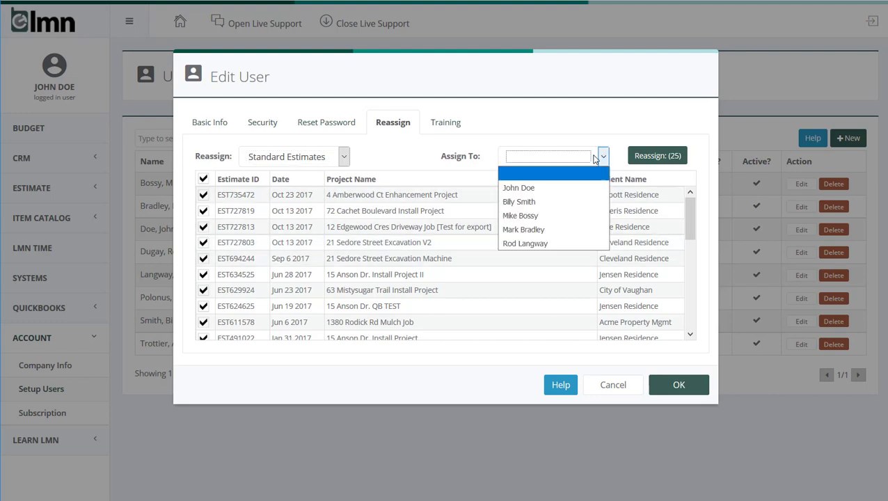
click(545, 243)
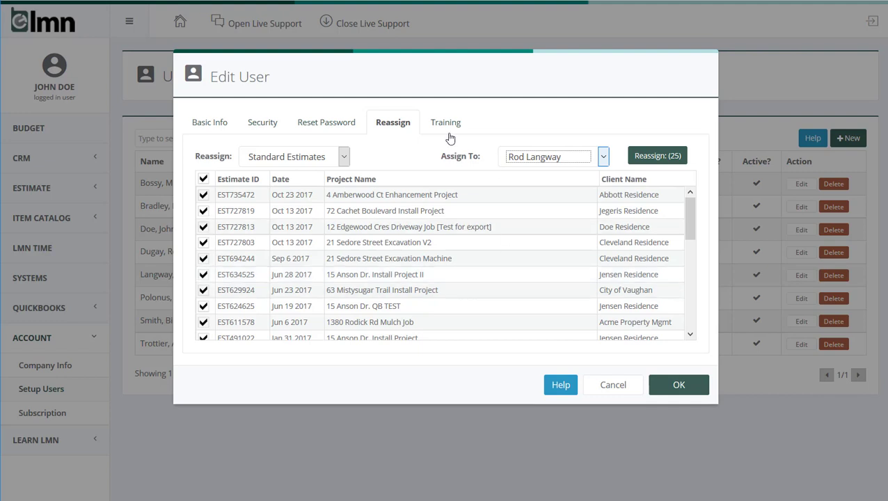
- Check which other item types can be reassigned and view the online training option for this user
click(301, 156)
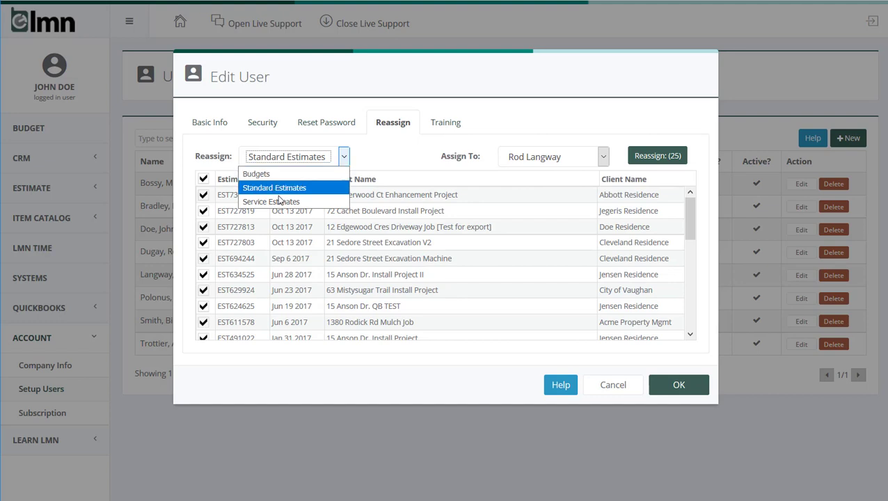
click(392, 161)
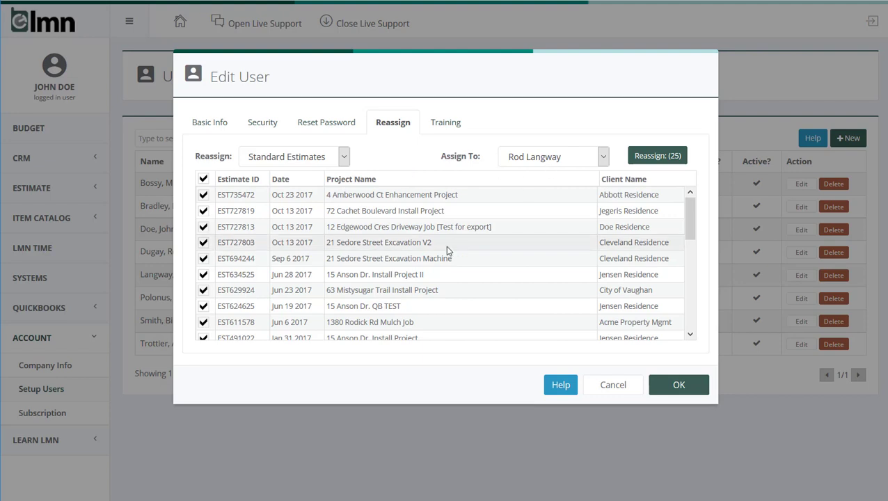
click(438, 127)
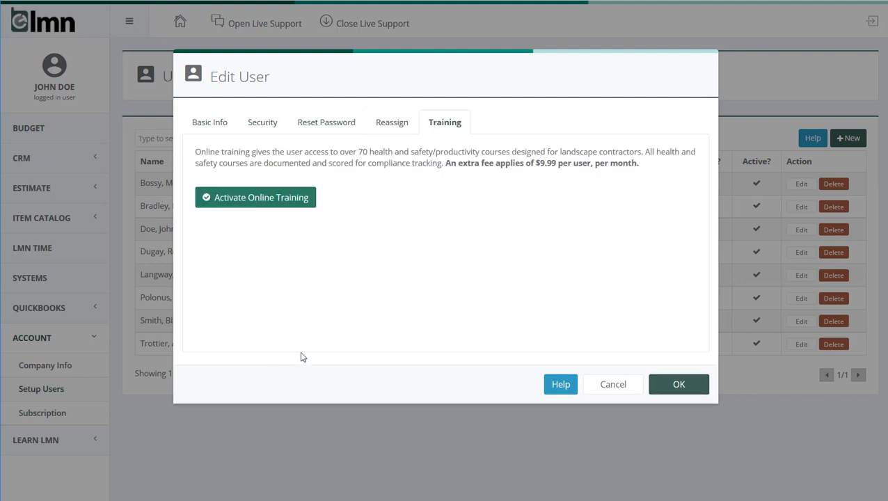